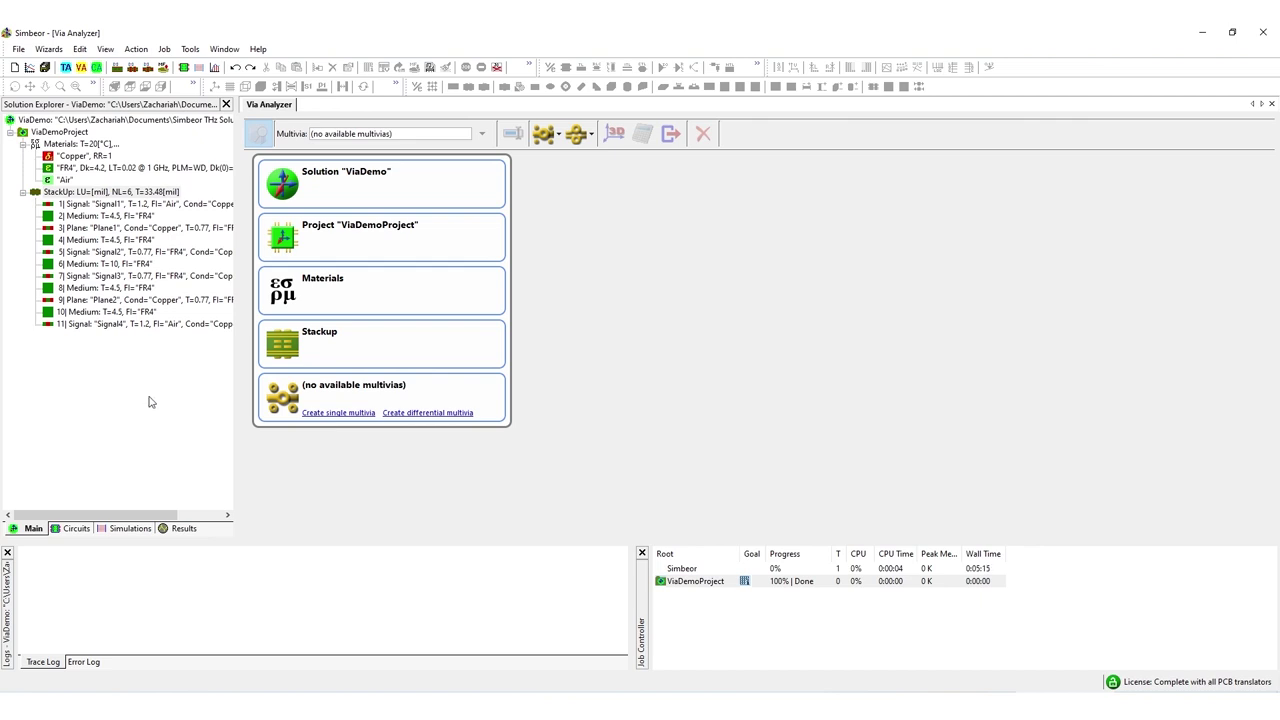
Create a single-ended MultiVia(1) in the Via Analyzer and view its Padstack settings
{"action": "left_click", "coordinate": [558, 137]}
{"action": "left_click", "coordinate": [575, 157]}
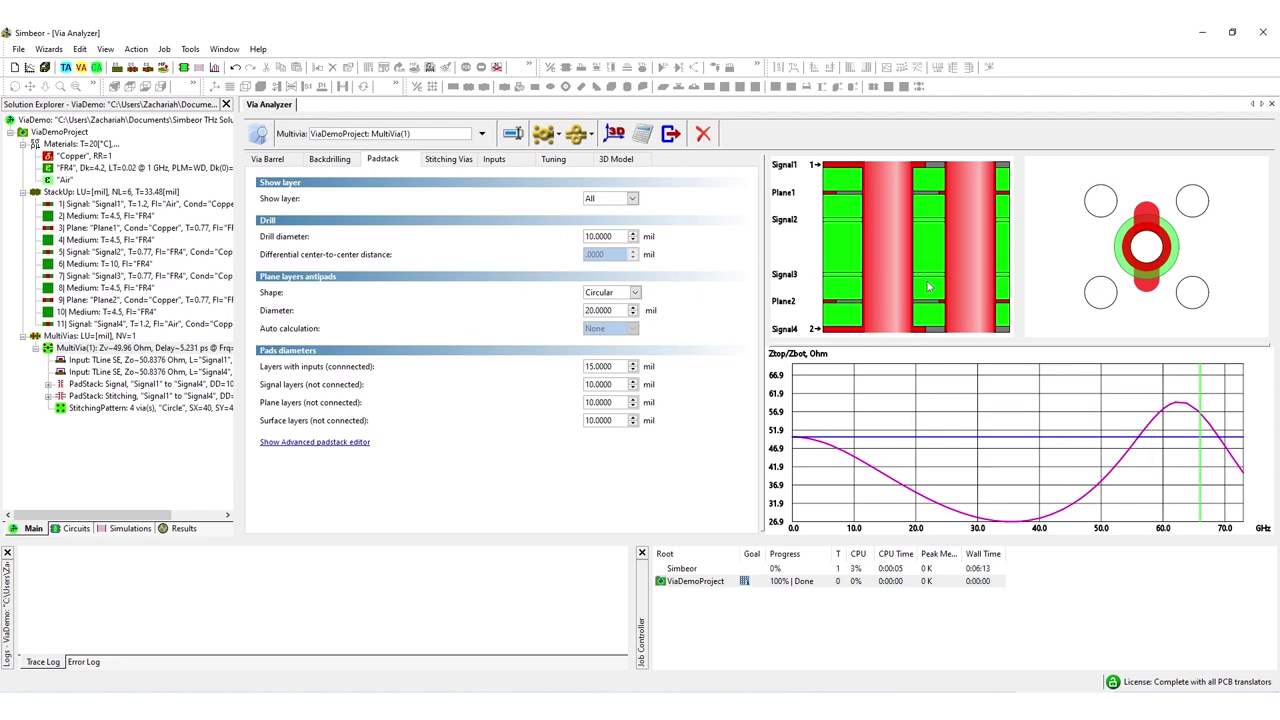
Set MultiVia(1)'s number of stitching vias to 0 and return to the Padstack tab
{"action": "left_click", "coordinate": [445, 160]}
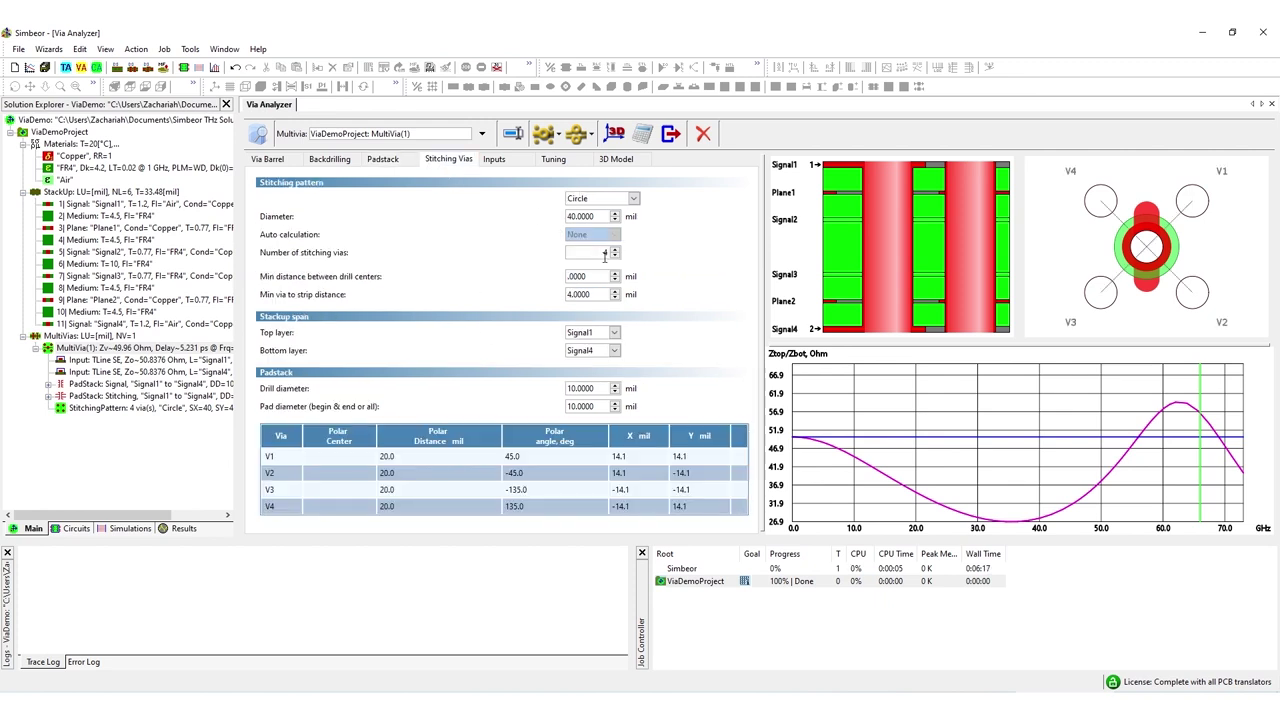
{"action": "type", "text": "0"}
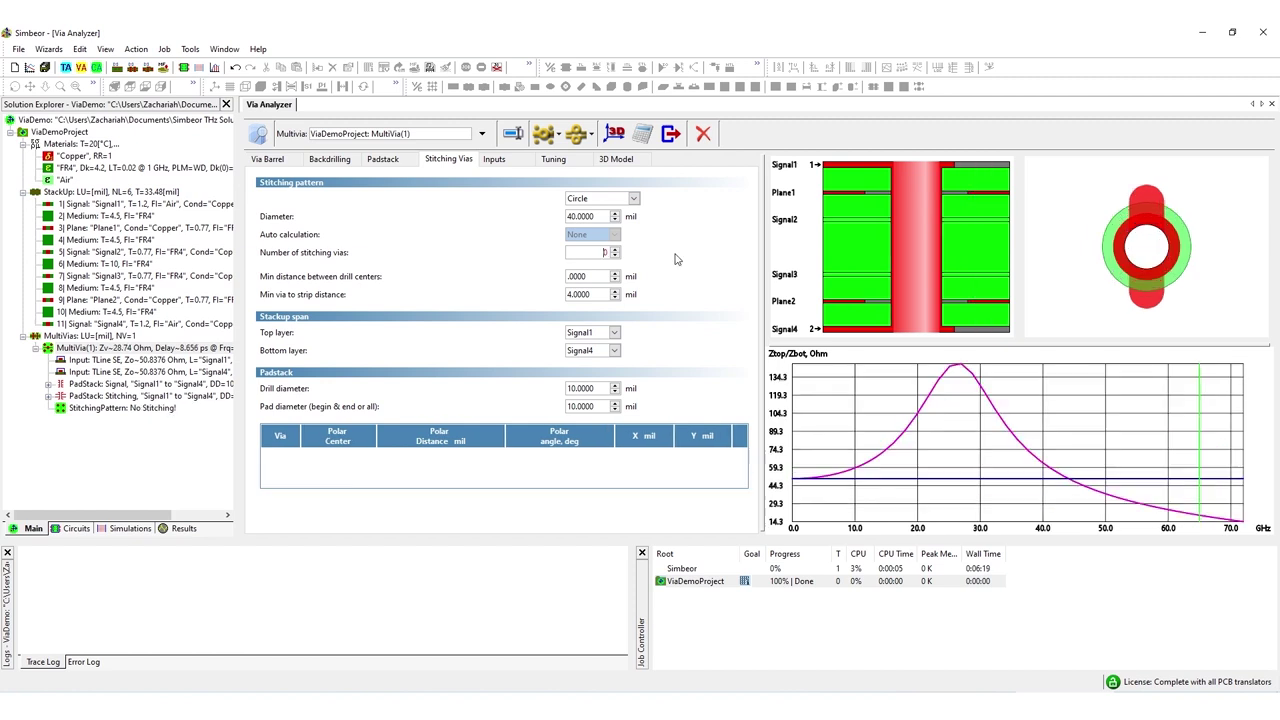
{"action": "left_click", "coordinate": [383, 164]}
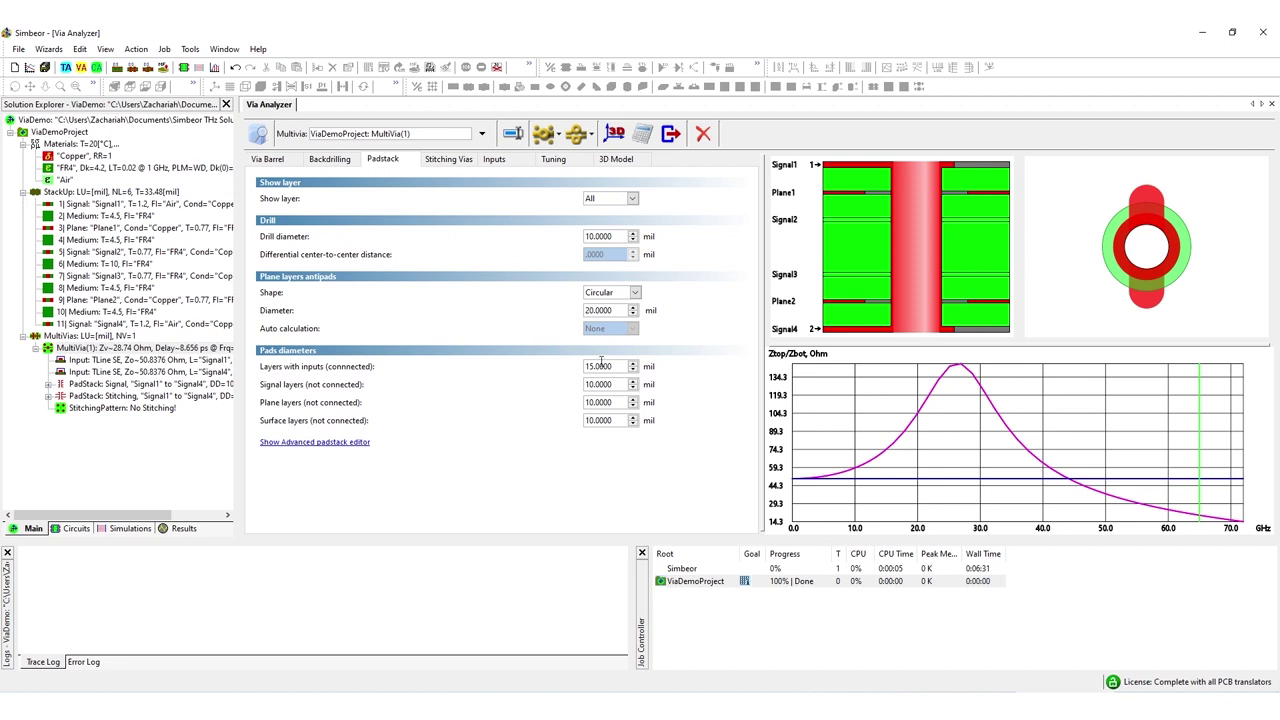
Set the connected-layer and surface-layer pad diameters to 18 mil
{"action": "key", "text": "Return"}
{"action": "key", "text": "Return"}
{"action": "key", "text": "Up"}
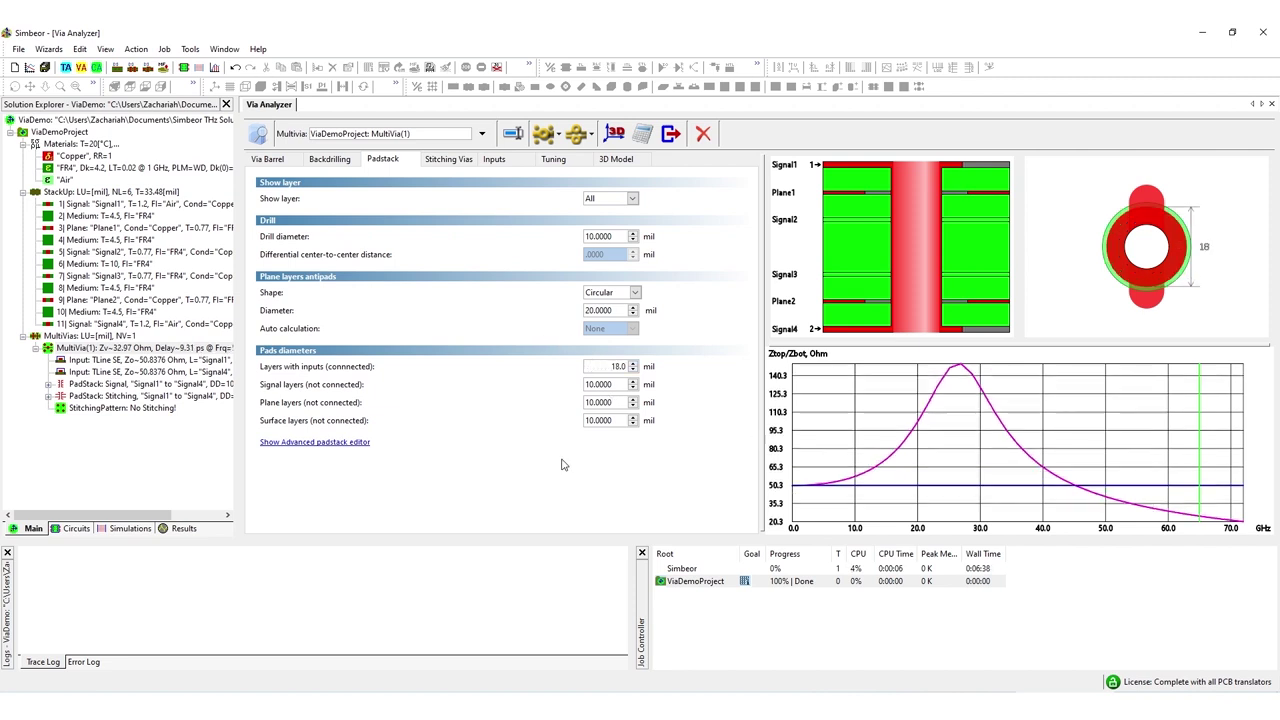
{"action": "left_click", "coordinate": [620, 420]}
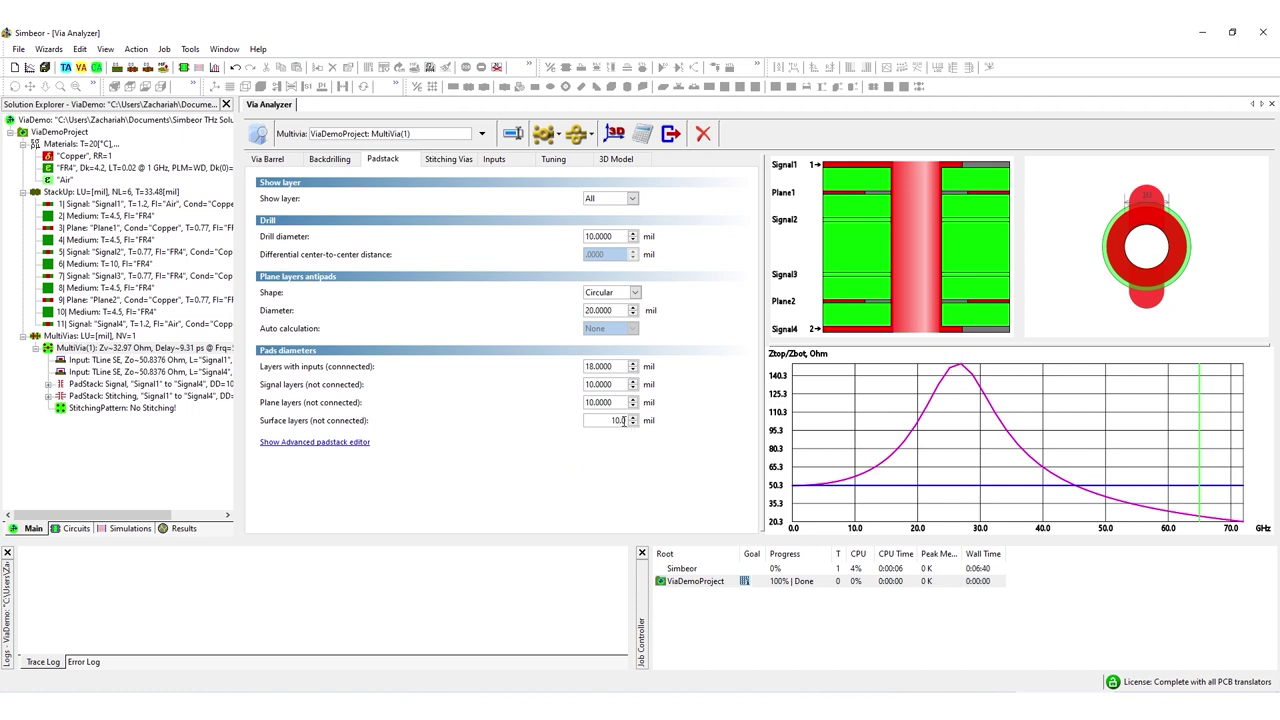
{"action": "key", "text": "BackSpace"}
{"action": "type", "text": "0"}
{"action": "key", "text": "Return"}
Set the plane antipad diameter to 40 mil
{"action": "left_click", "coordinate": [590, 311]}
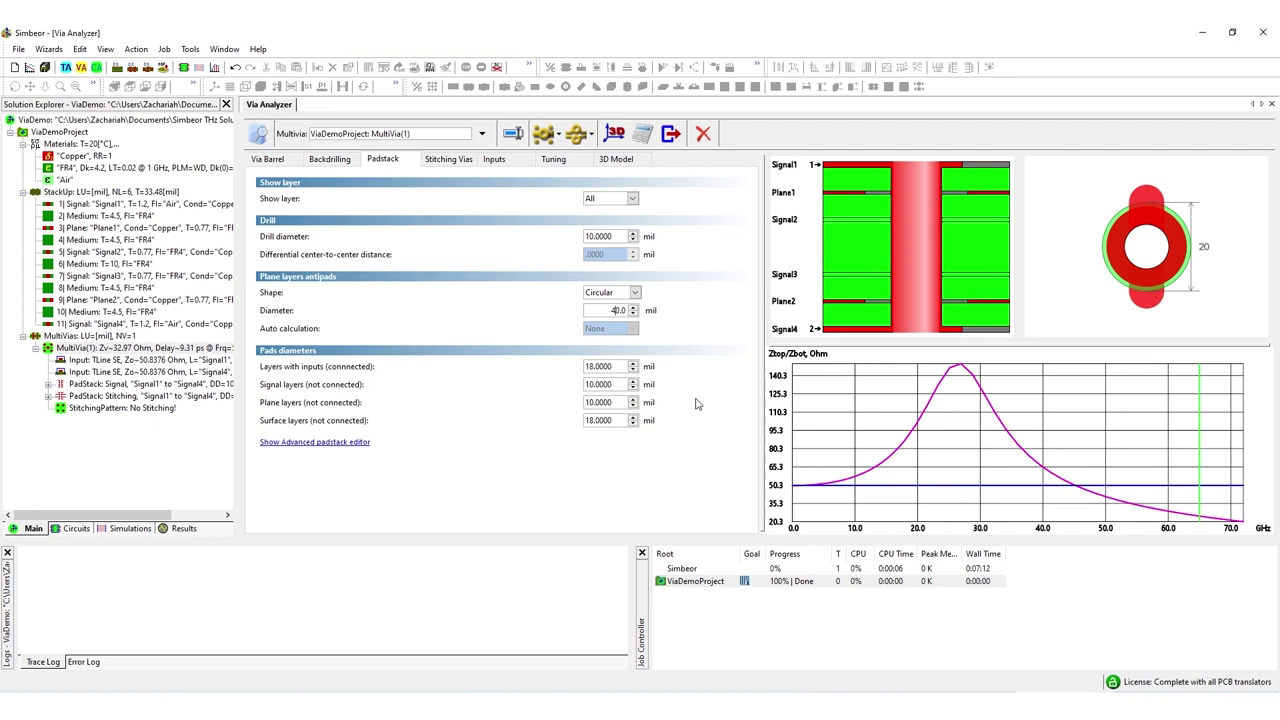
{"action": "type", "text": "4"}
{"action": "key", "text": "Return"}
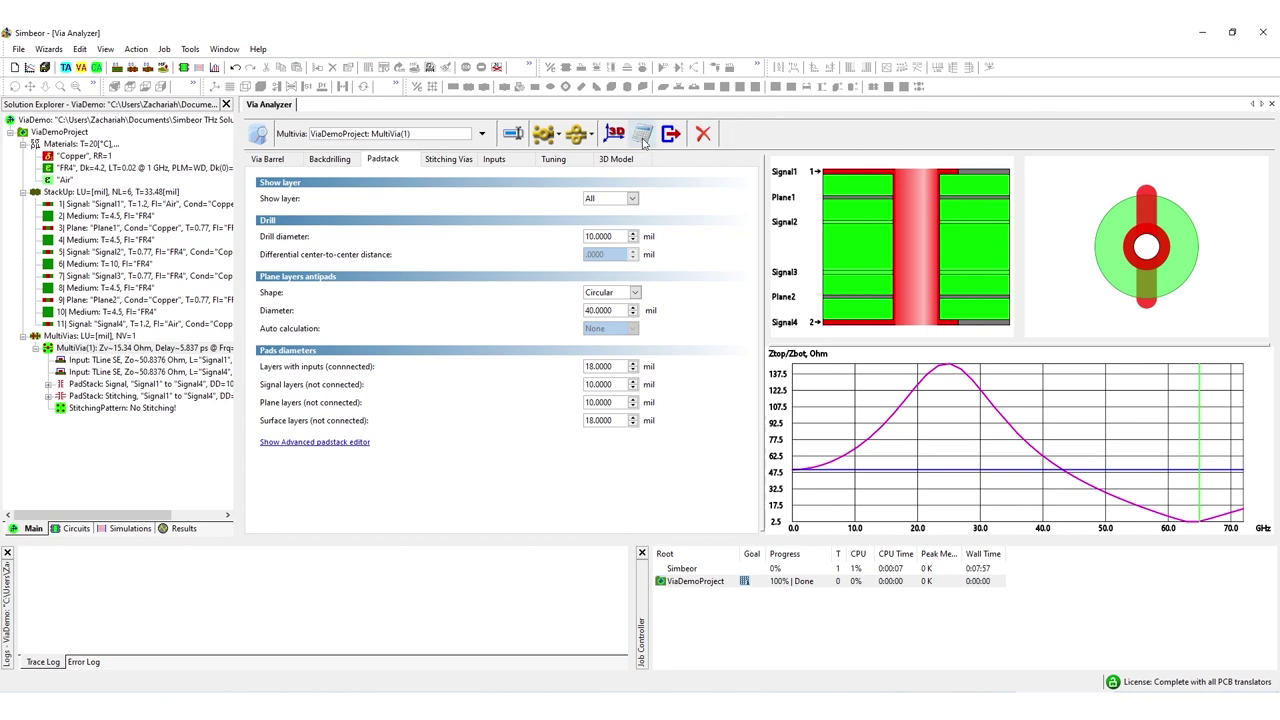
Build a 3D circuit for MultiVia(1) from the 3D Model tab
{"action": "left_click", "coordinate": [612, 160]}
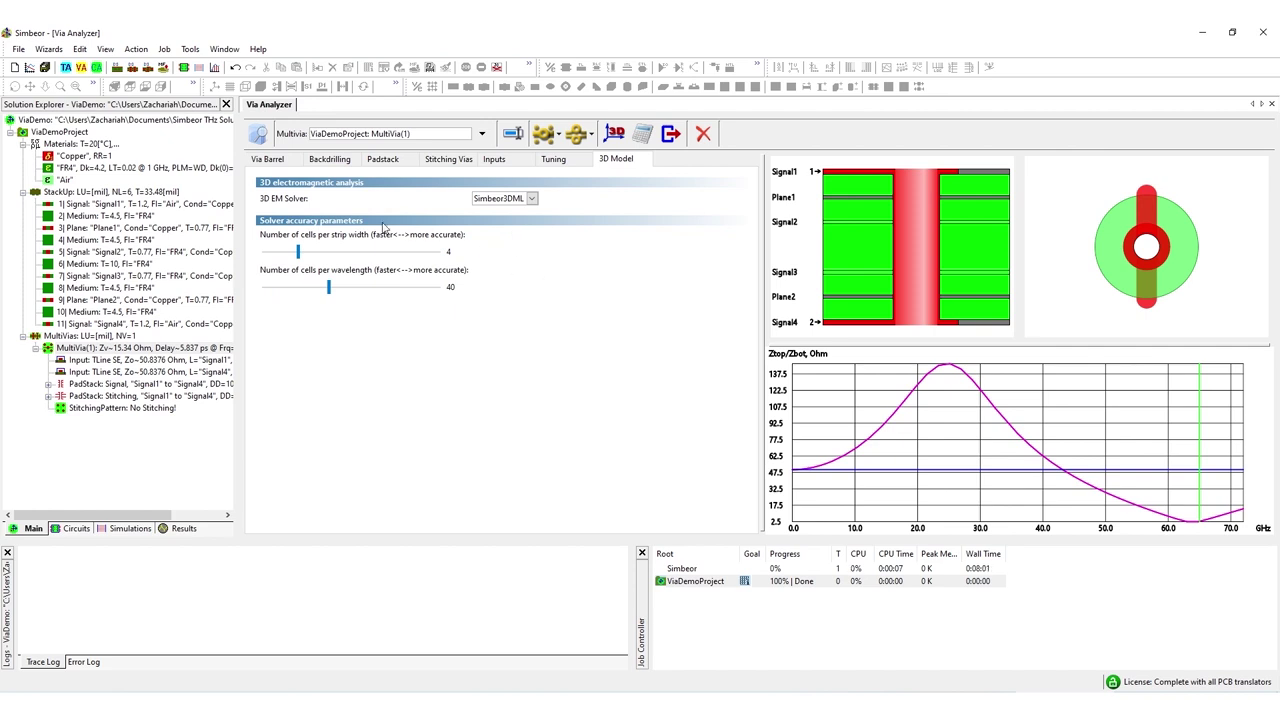
{"action": "left_click", "coordinate": [644, 138]}
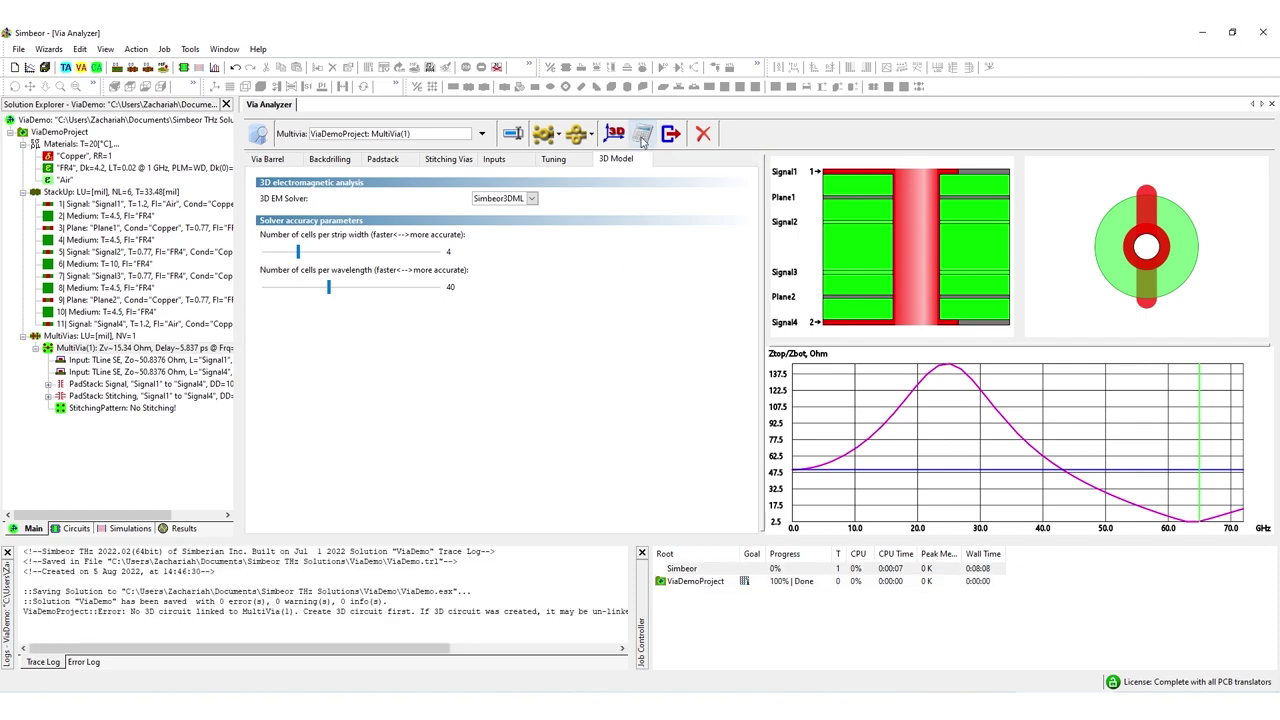
{"action": "left_click", "coordinate": [615, 134]}
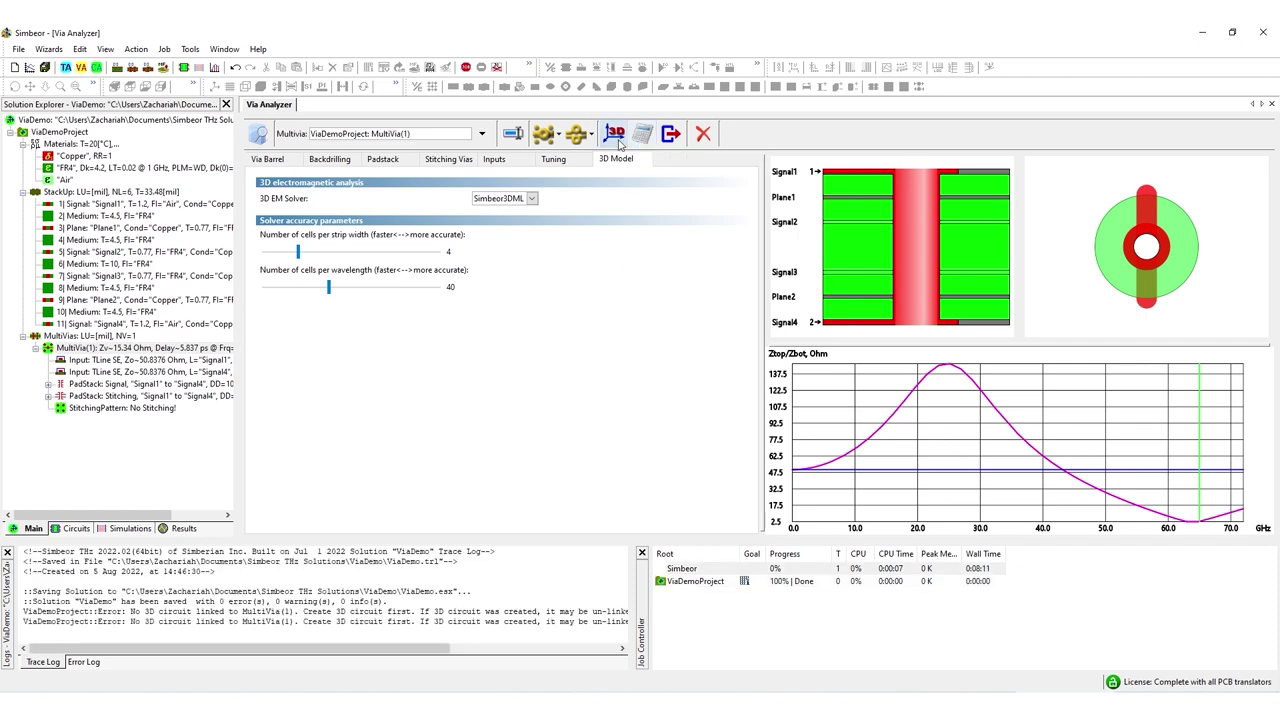
Run the Simulation wizard with default name, solver, sweep and graph view to start simulating
{"action": "left_click", "coordinate": [733, 506]}
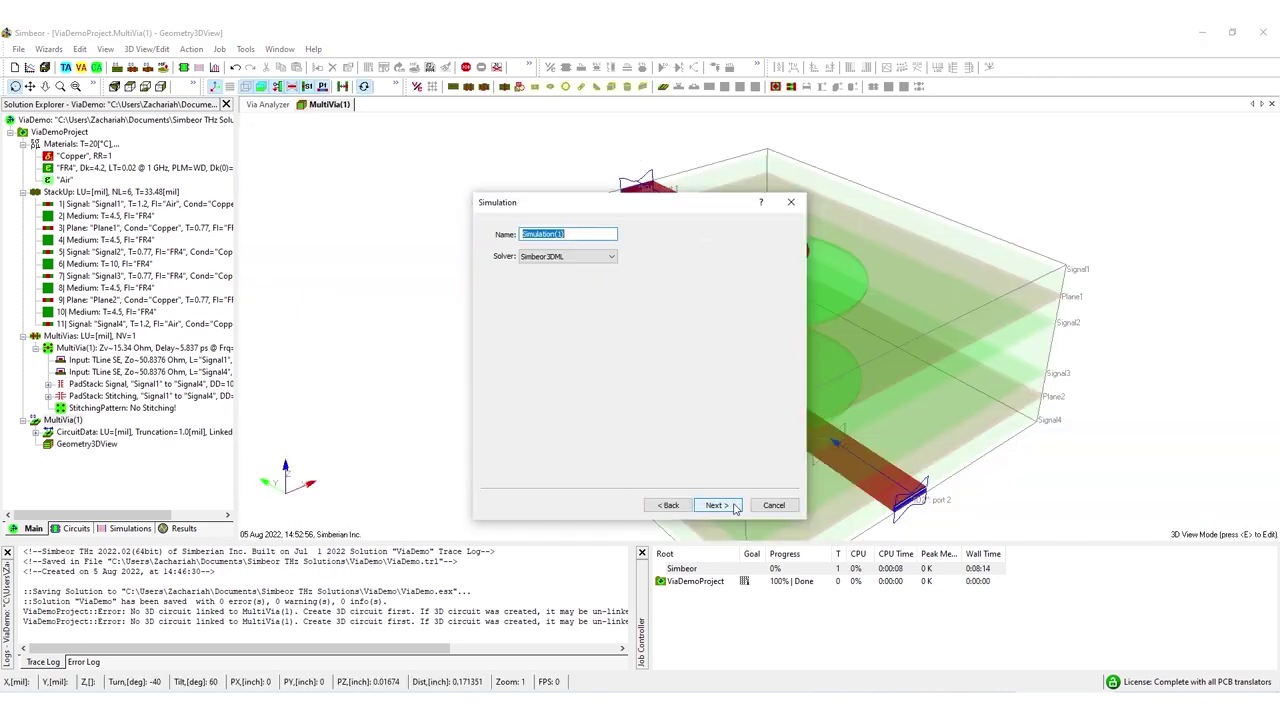
{"action": "left_click", "coordinate": [718, 505]}
{"action": "left_click", "coordinate": [718, 505]}
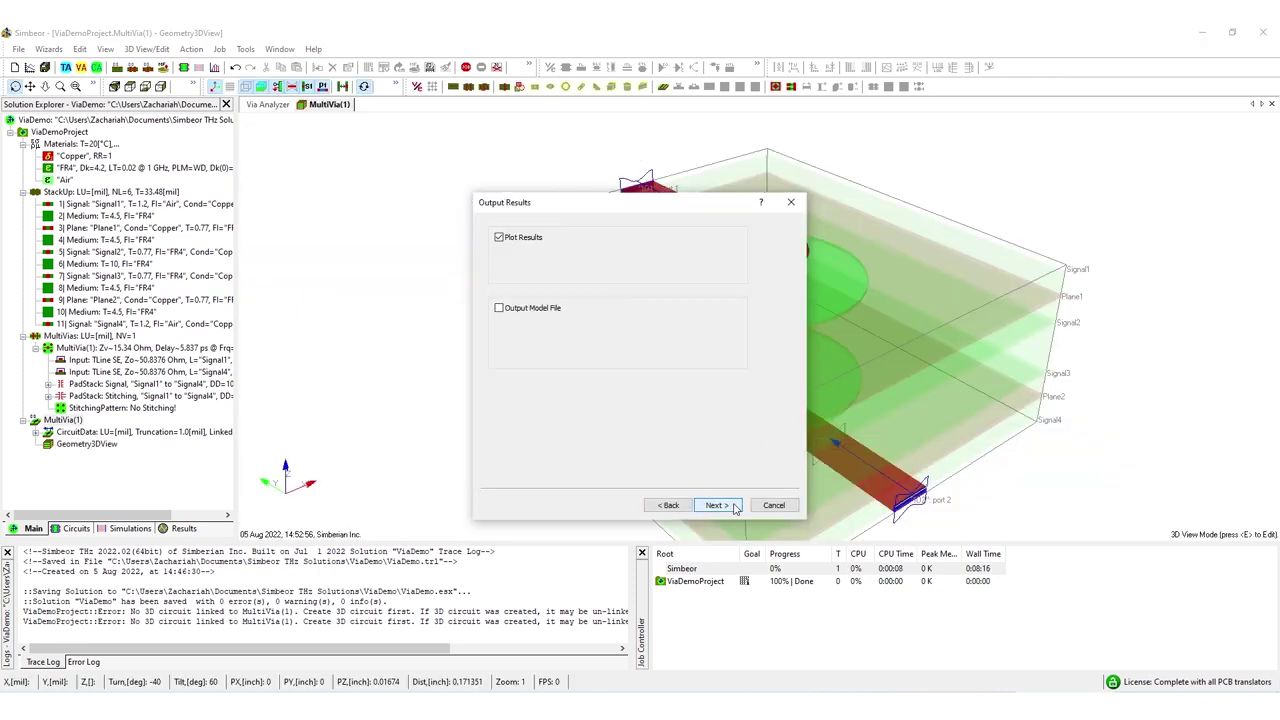
{"action": "left_click", "coordinate": [718, 505]}
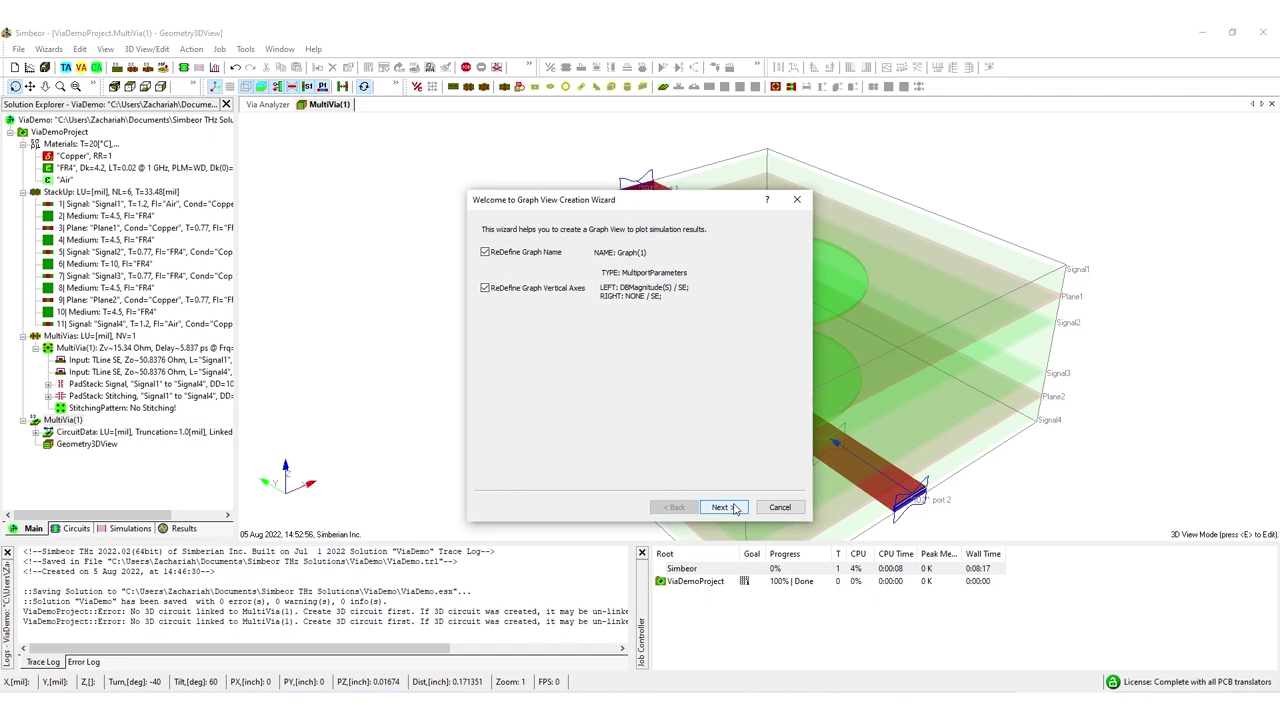
{"action": "left_click", "coordinate": [733, 507]}
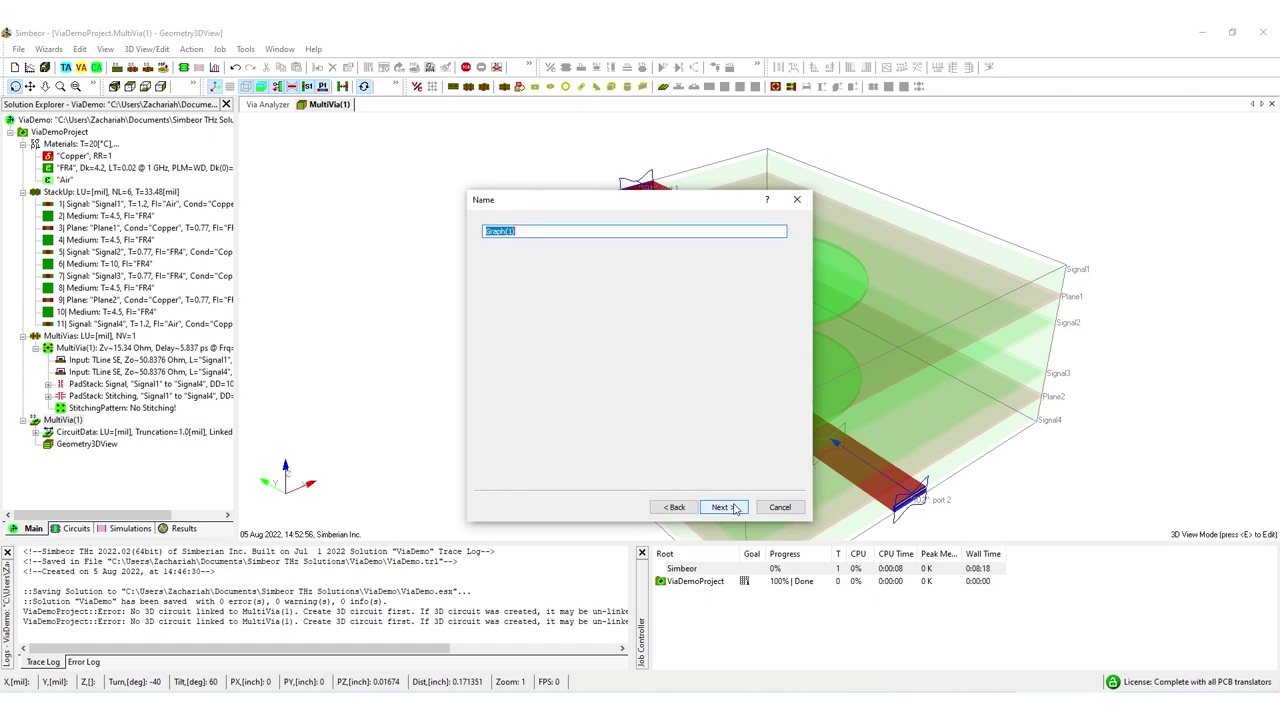
{"action": "left_click", "coordinate": [738, 506]}
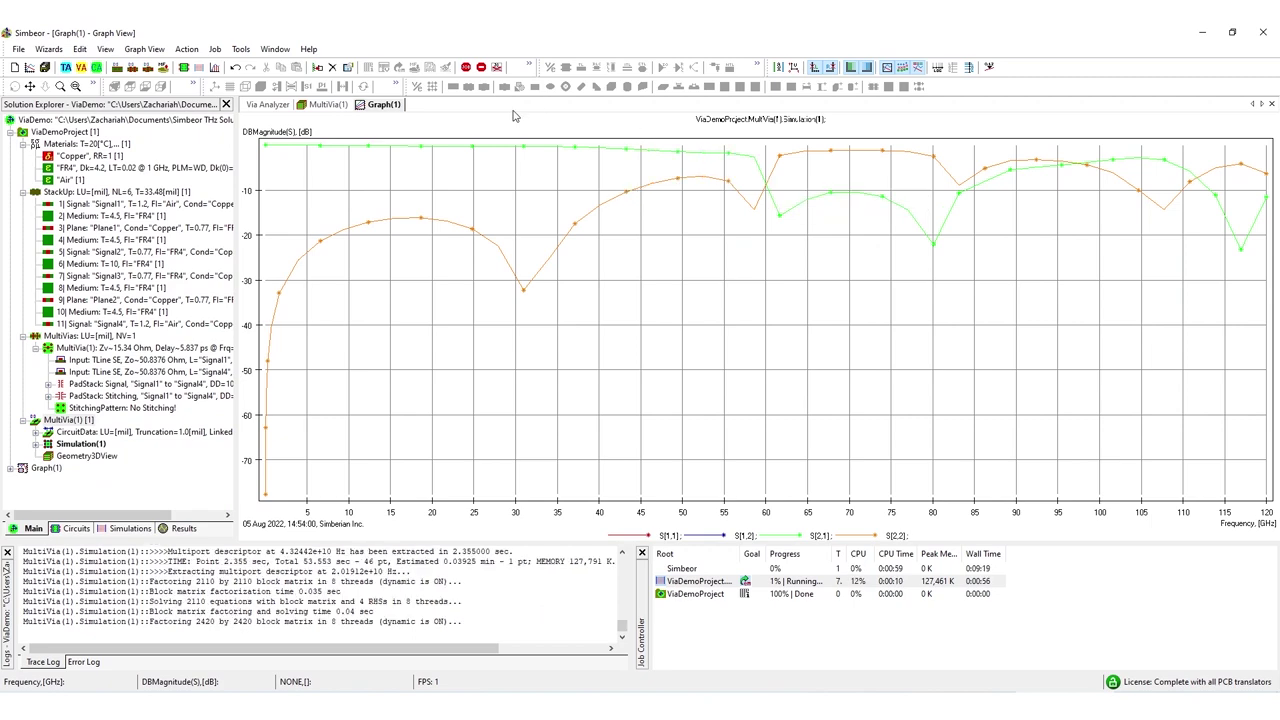
Set the number of stitching vias to 6 in the Via Analyzer
{"action": "left_click", "coordinate": [329, 104]}
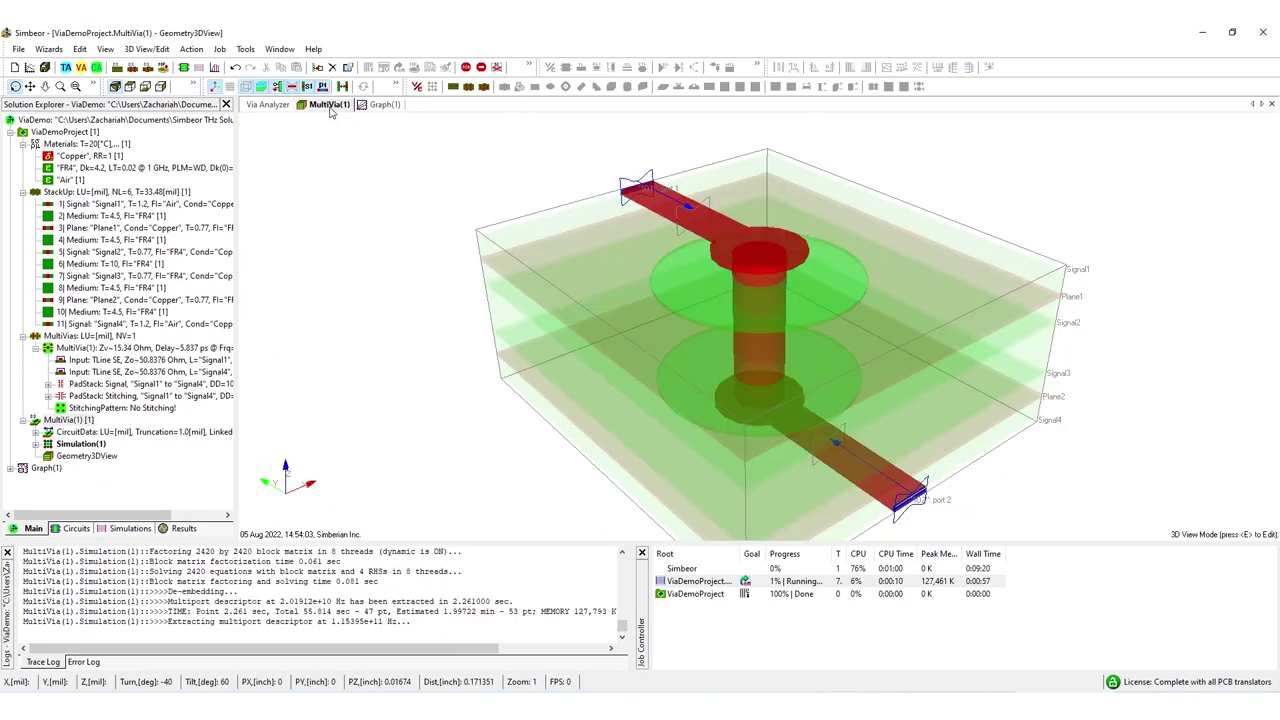
{"action": "left_click", "coordinate": [268, 106]}
{"action": "left_click", "coordinate": [450, 161]}
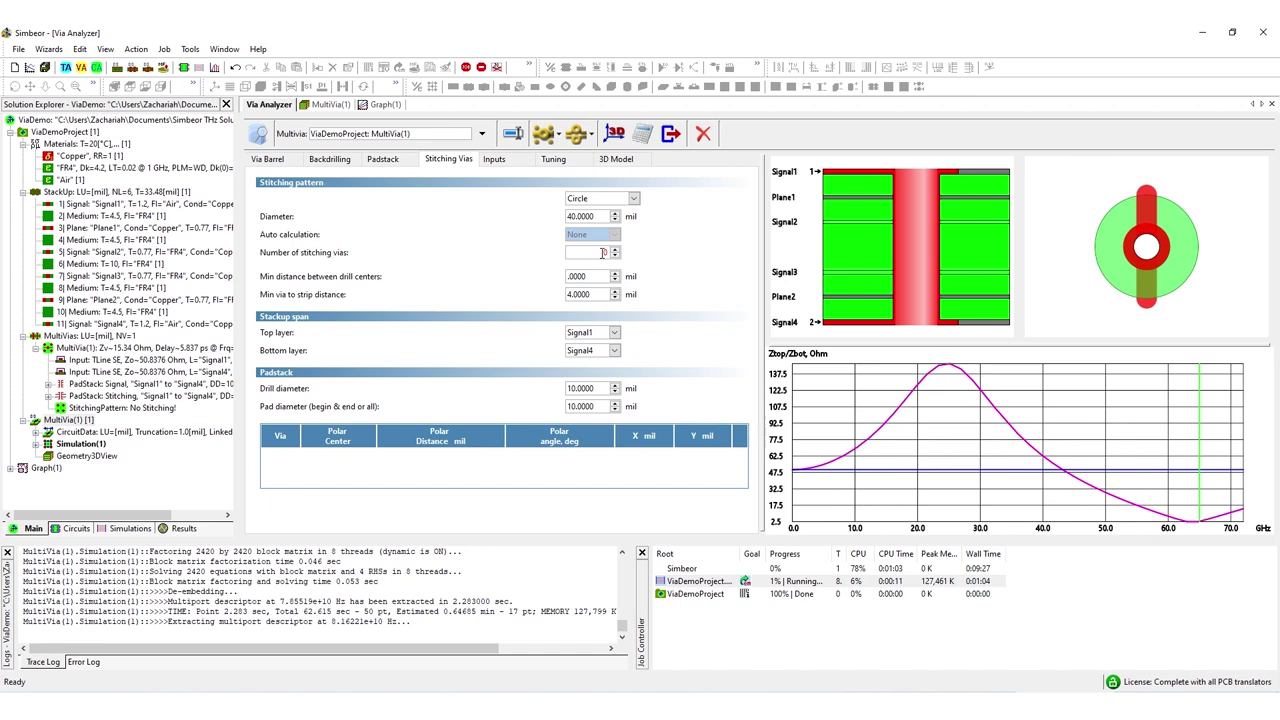
{"action": "type", "text": "6"}
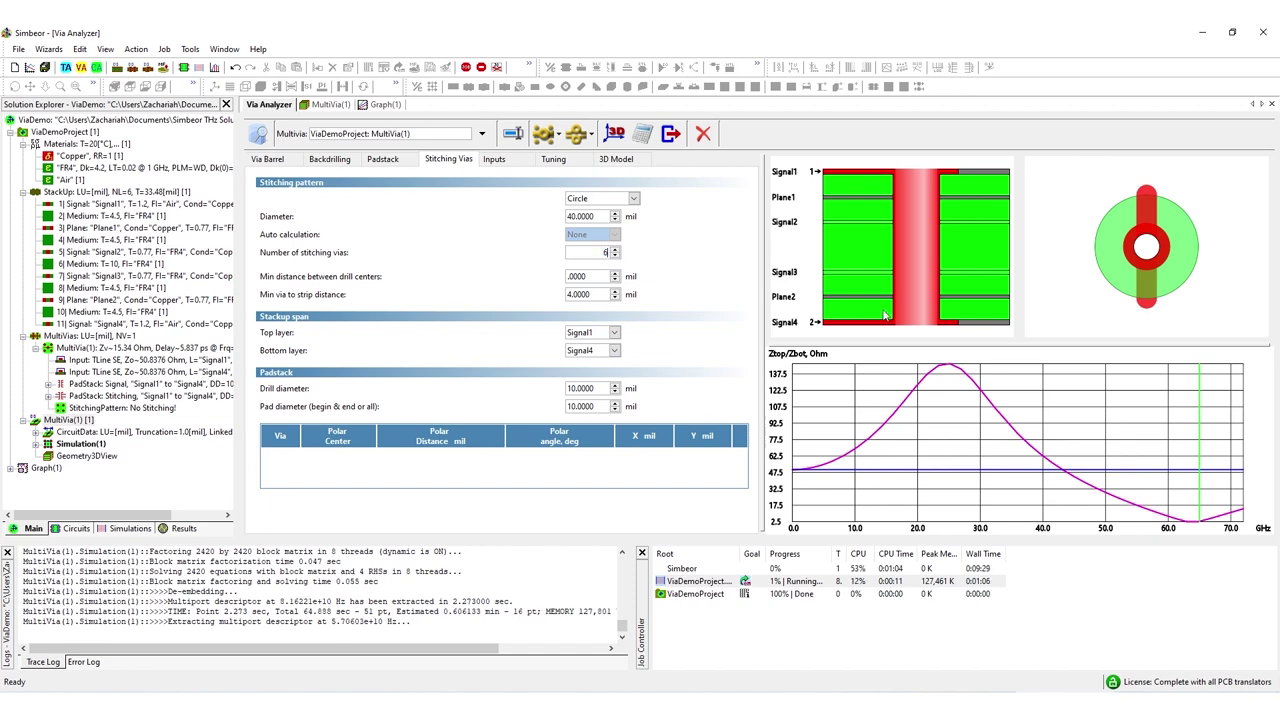
{"action": "key", "text": "Return"}
Give the stitching vias 20 mil pads on a 60 mil pattern diameter
{"action": "scroll", "coordinate": [706, 276], "scroll_direction": "down", "scroll_amount": 1}
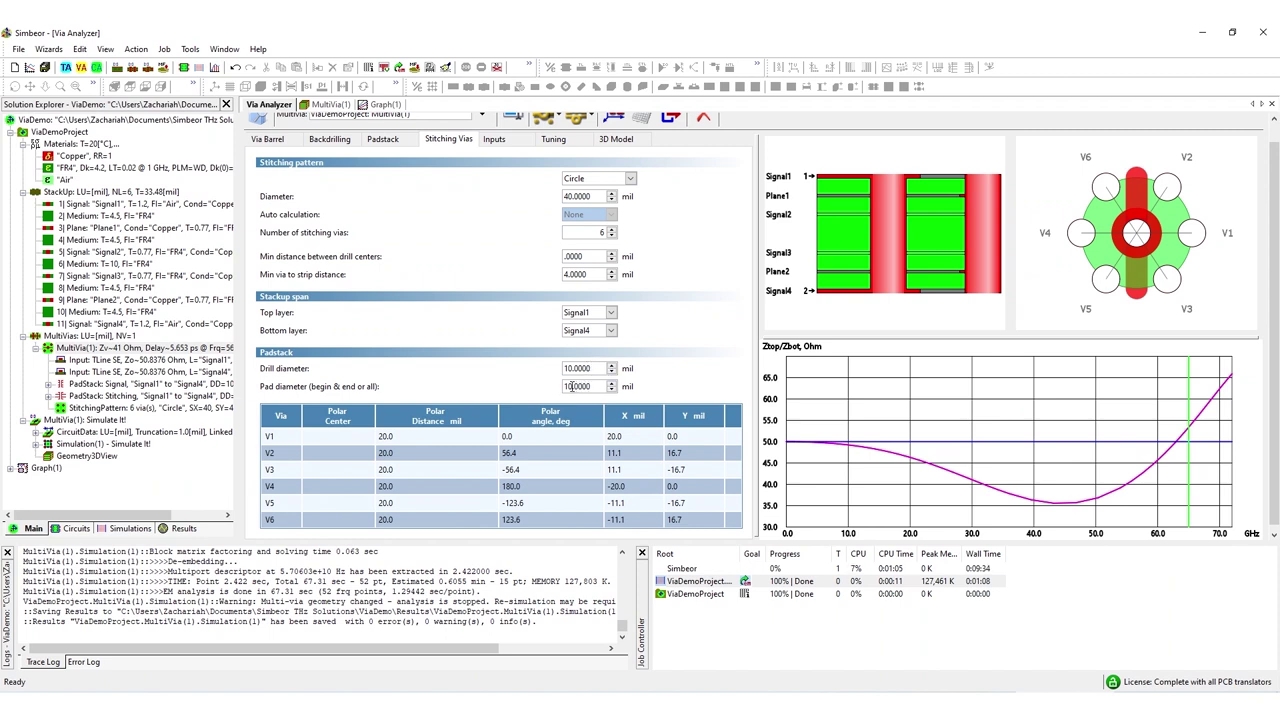
{"action": "left_click", "coordinate": [590, 388]}
{"action": "type", "text": "20.0"}
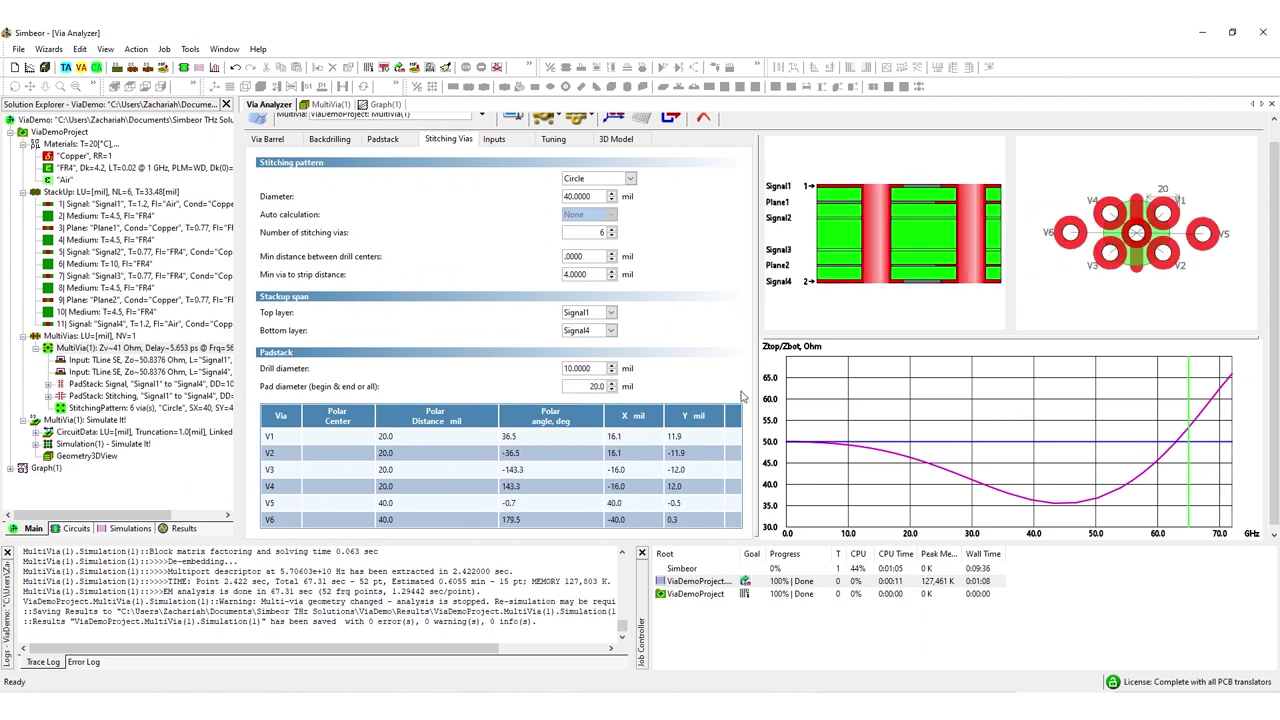
{"action": "left_click", "coordinate": [576, 194]}
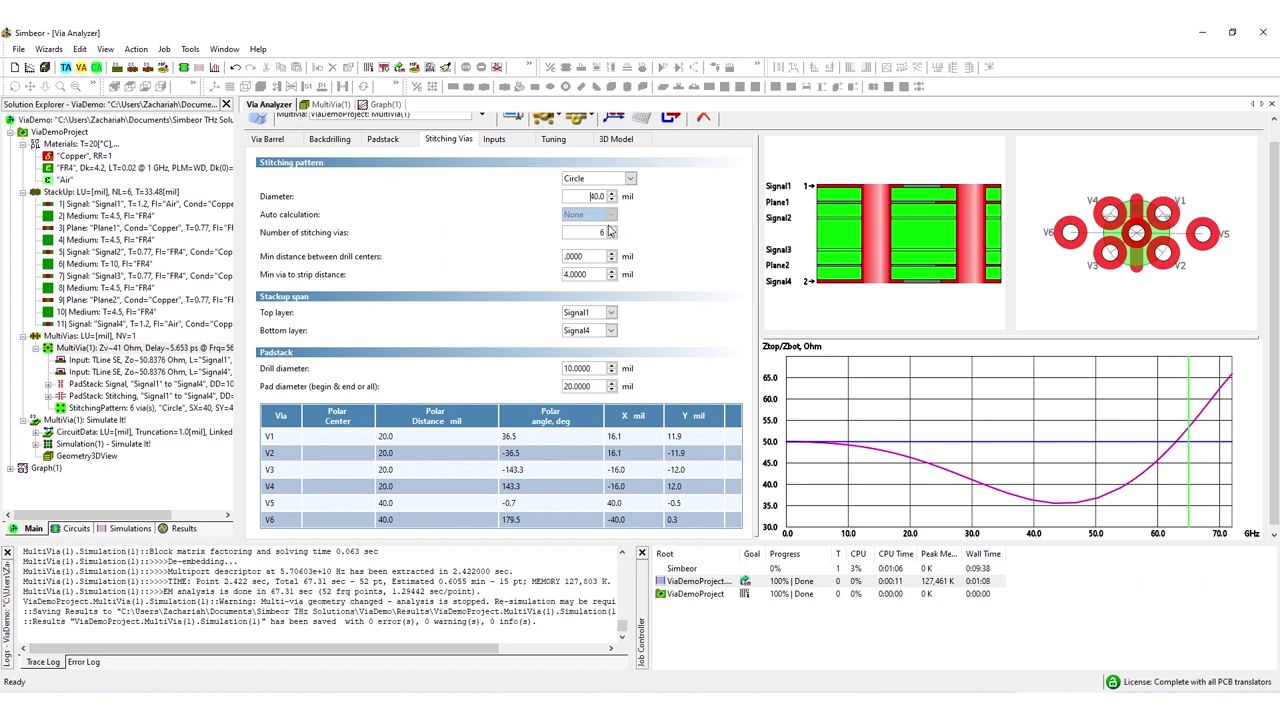
{"action": "type", "text": "6"}
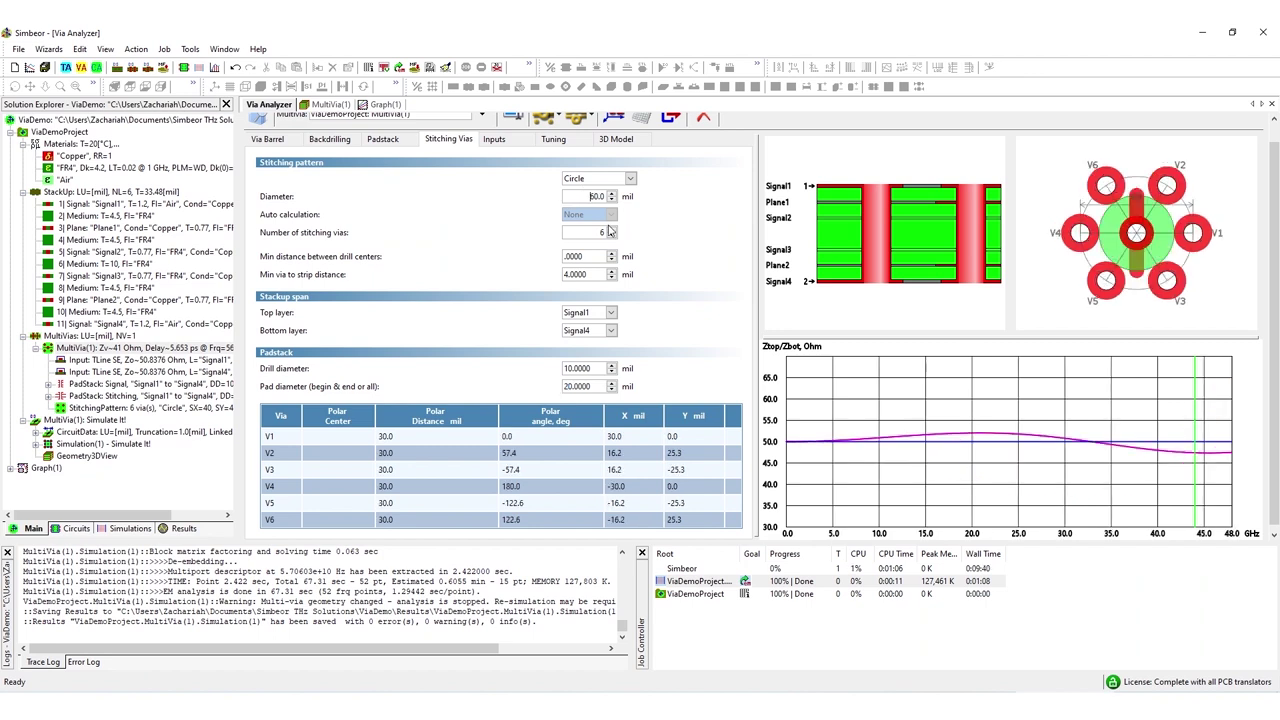
{"action": "left_click", "coordinate": [683, 275]}
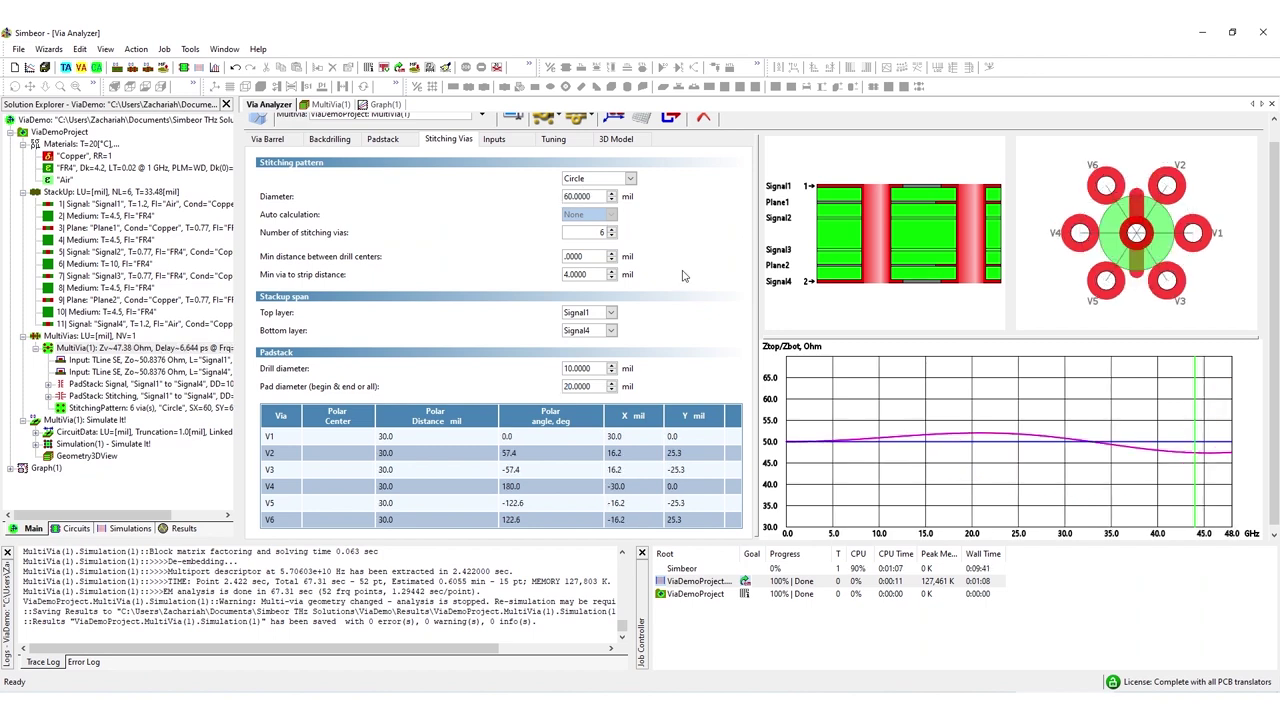
{"action": "scroll", "coordinate": [634, 119], "scroll_direction": "up", "scroll_amount": 1}
Recalculate the dependent 3D circuit and view the updated S-parameters in Graph(1)
{"action": "left_click", "coordinate": [636, 121]}
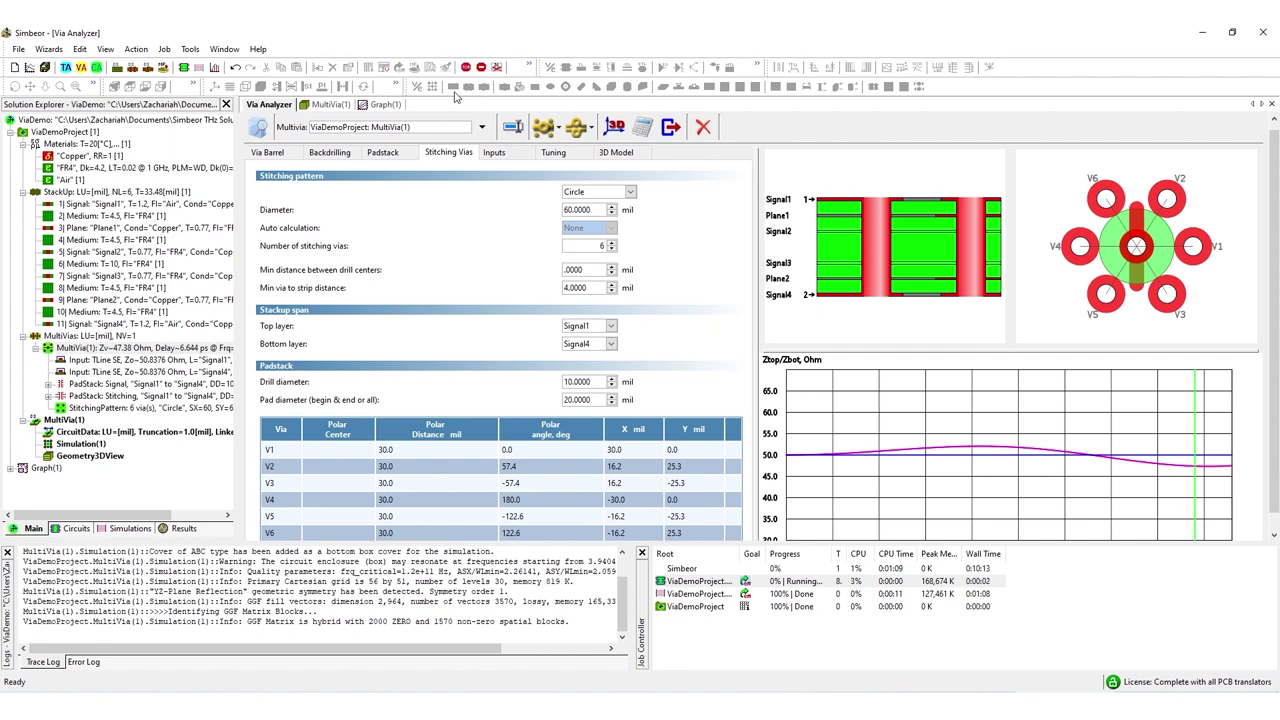
{"action": "left_click", "coordinate": [382, 106]}
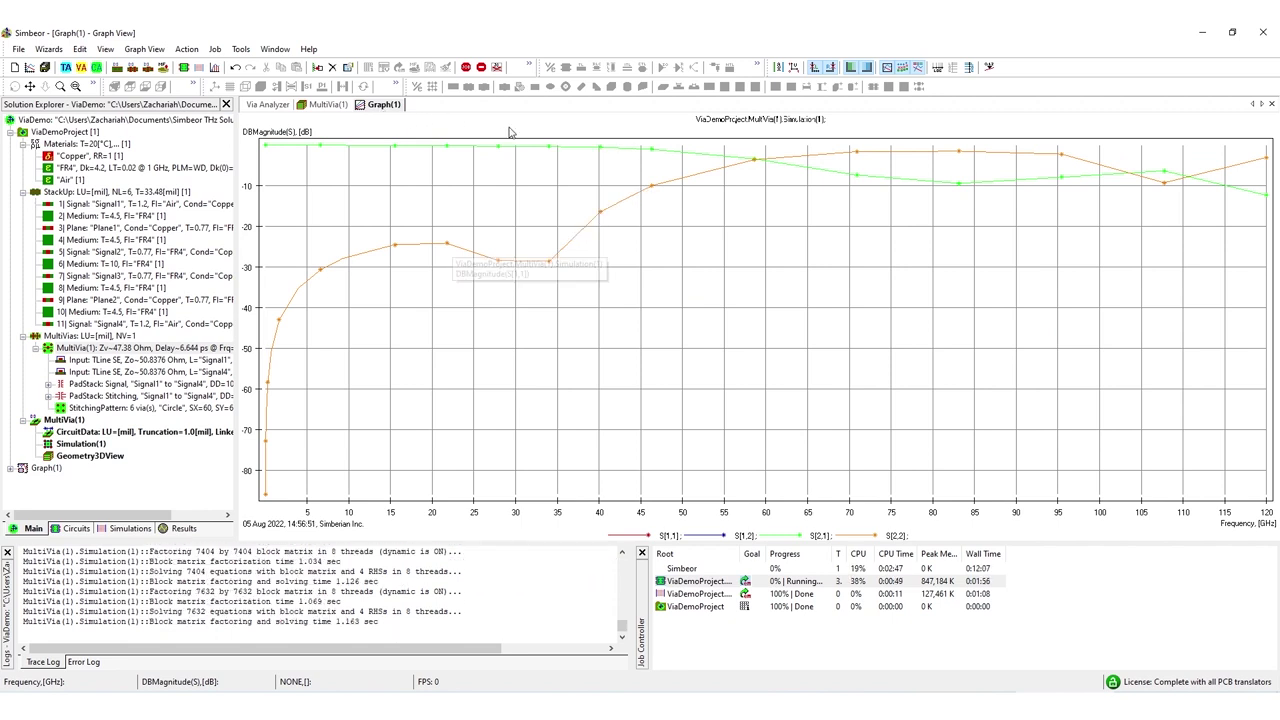
Return to the Via Analyzer to see MultiVia(1)'s six-via stitching pattern
{"action": "left_click", "coordinate": [262, 105]}
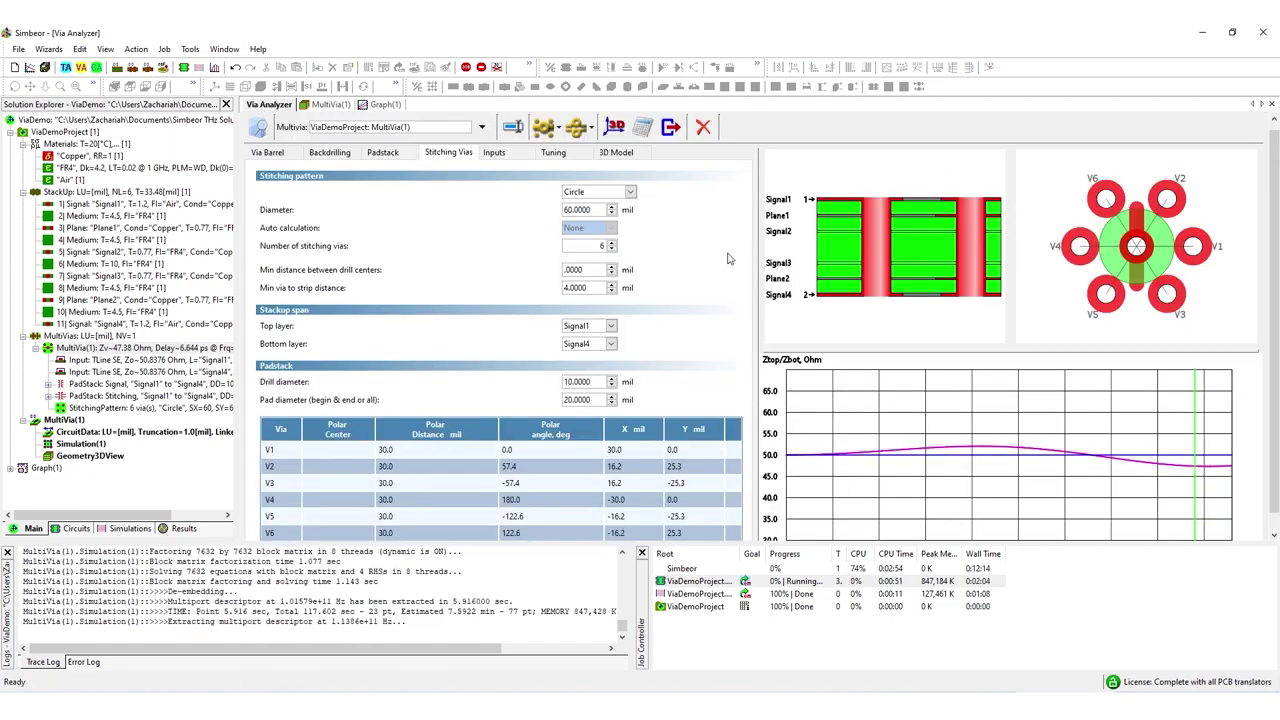